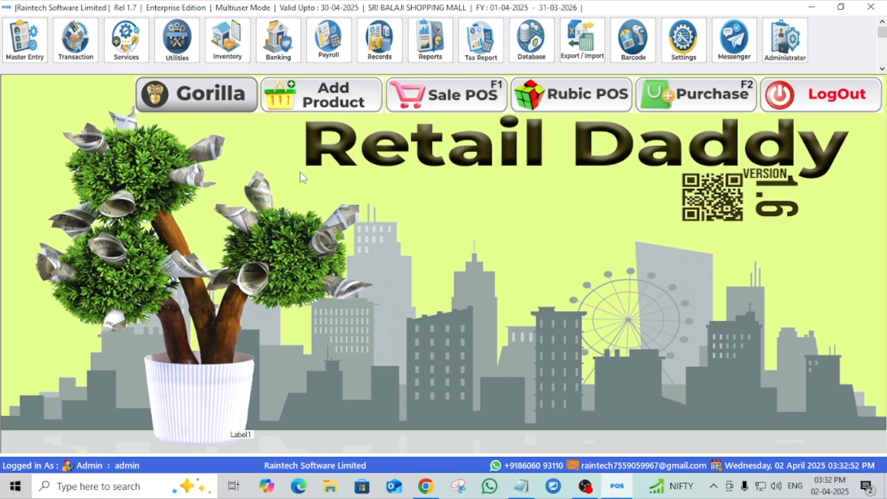
Step: Open the Sale POS and replace the default Cash customer with the registered credit customer
left_click(467, 102)
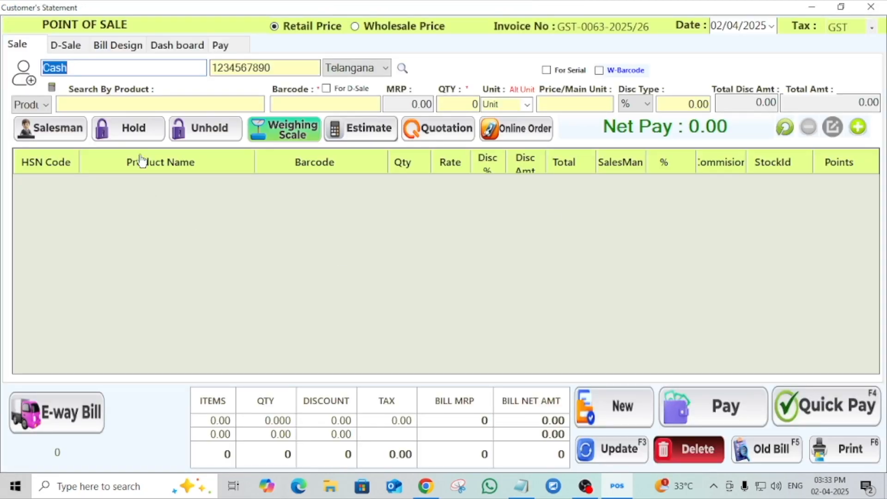
left_click(149, 71)
key("BackSpace")
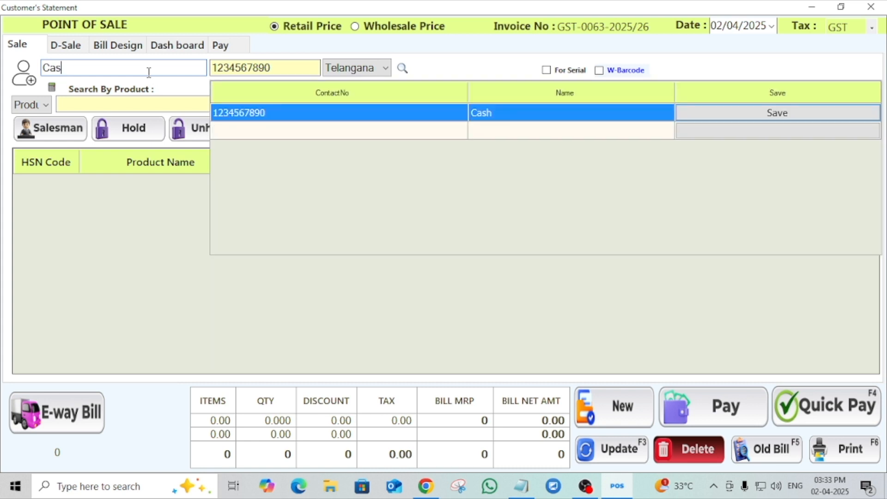
key("BackSpace")
key("BackSpace")
key("BackSpace")
left_click(498, 192)
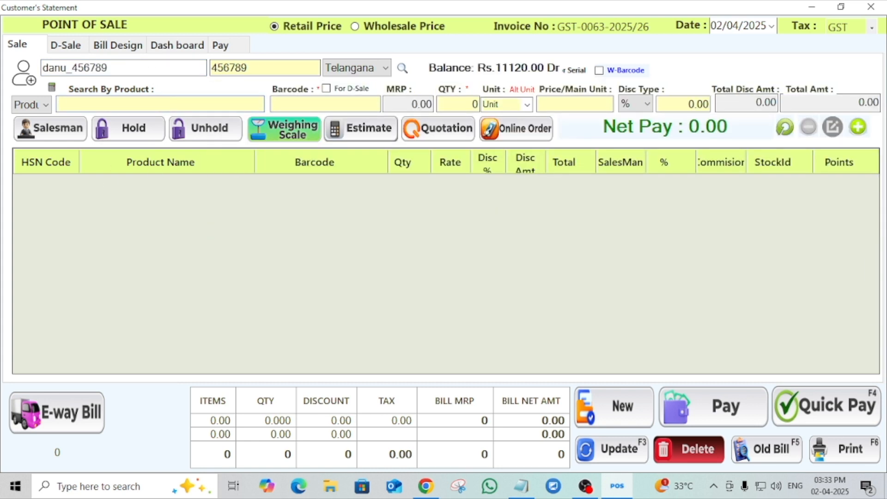
Step: Add the product KIDS SKIRT to the bill with a quantity of 5
type("k")
left_click(111, 234)
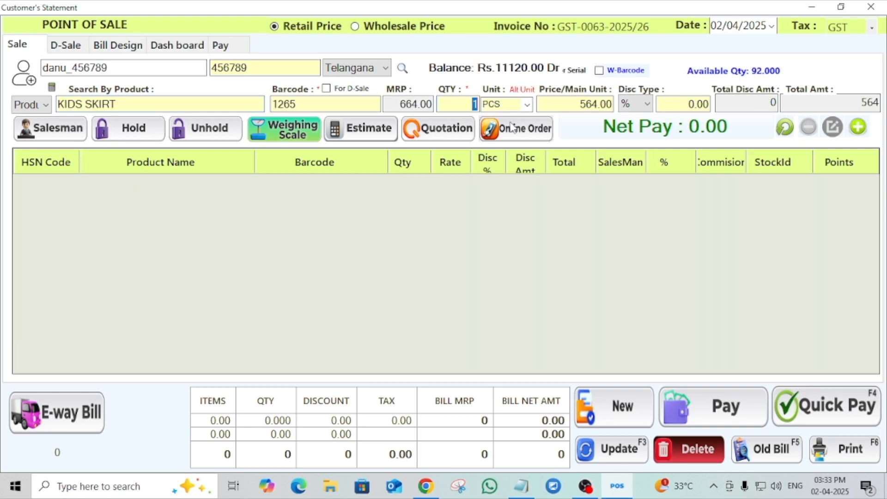
type("5")
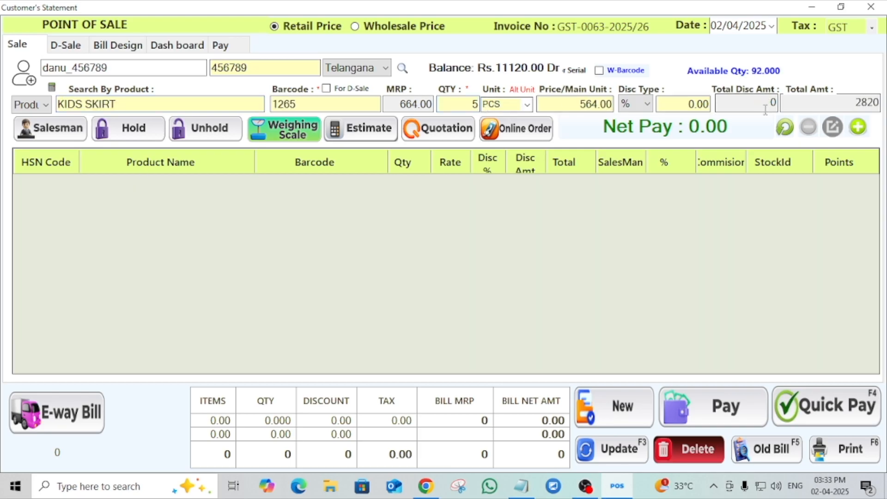
left_click(858, 127)
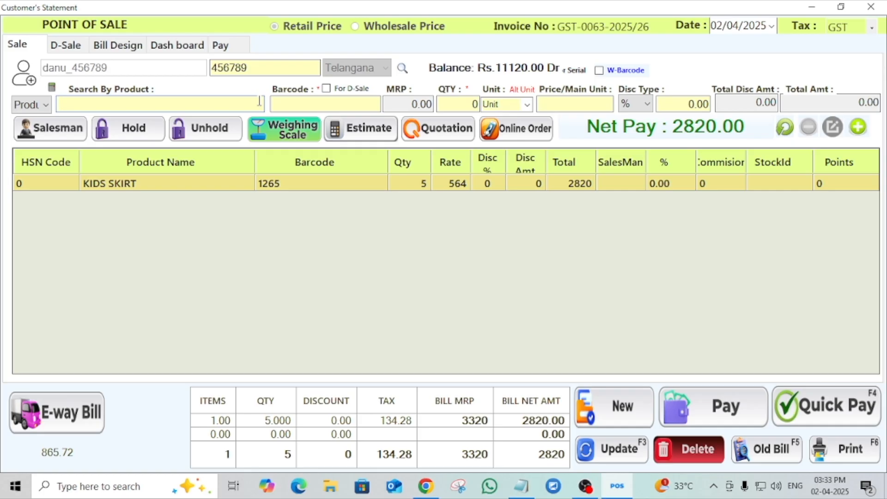
Step: Add the product kanjipuram SAREE to the bill with a quantity of 5
type("k")
left_click(74, 214)
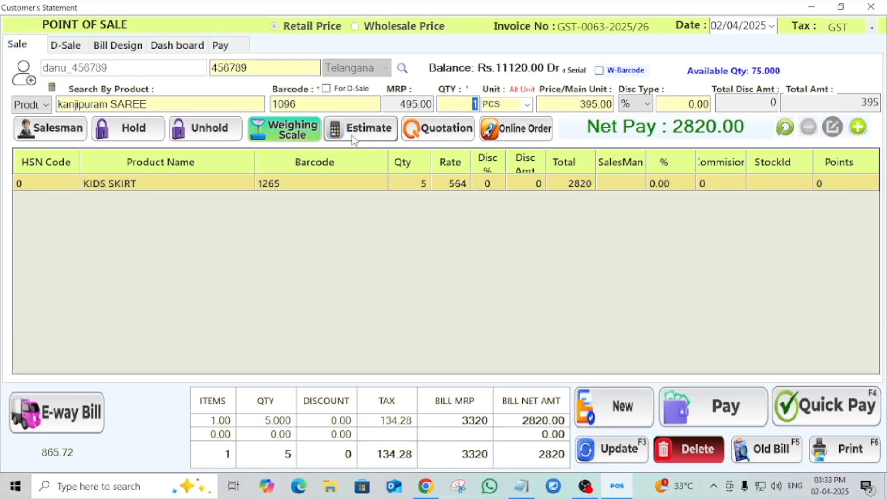
type("5")
left_click(859, 126)
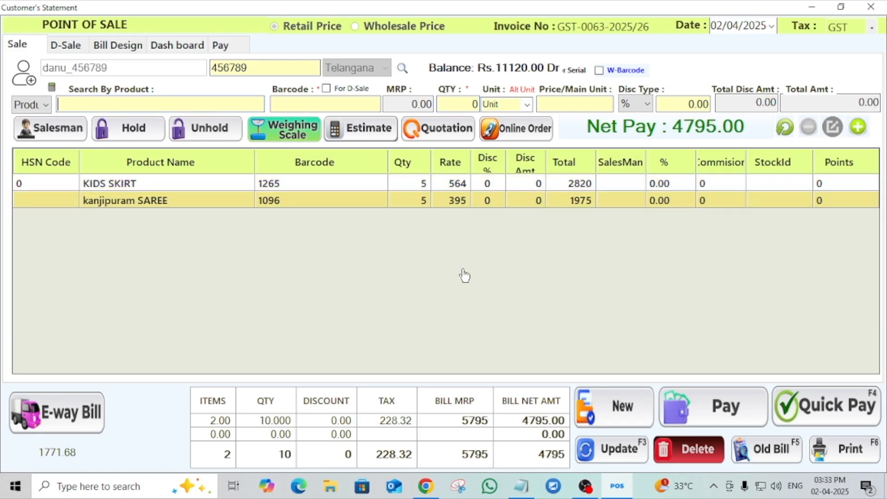
Step: Add the product Air conditioners to the bill with a quantity of 2
type("a")
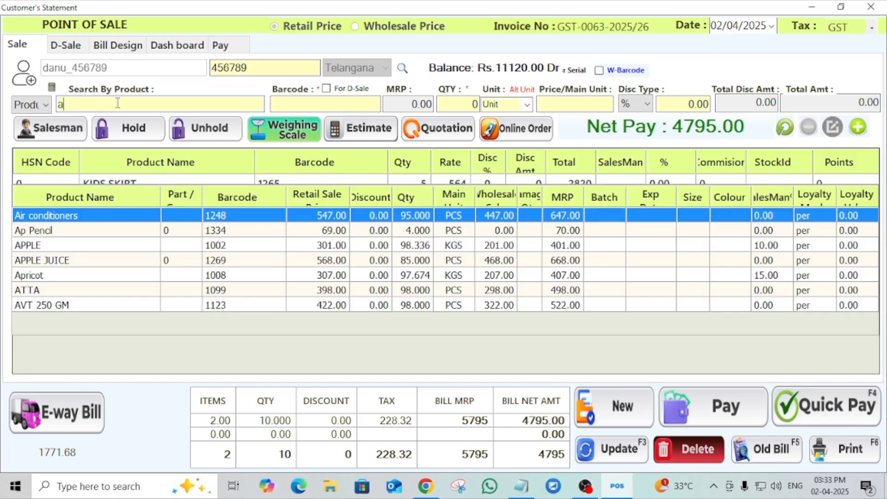
left_click(111, 211)
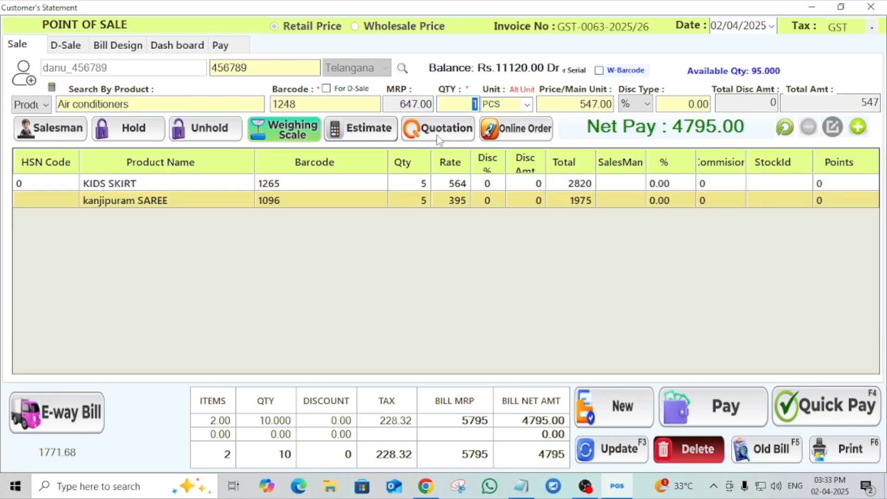
type("2")
left_click(858, 126)
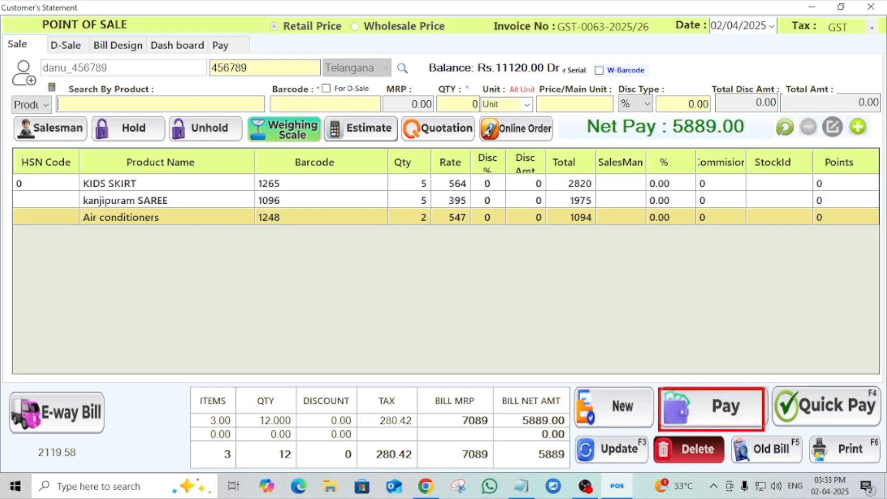
Step: Proceed to payment for the bill and choose credit customer as the payment type
left_click(715, 408)
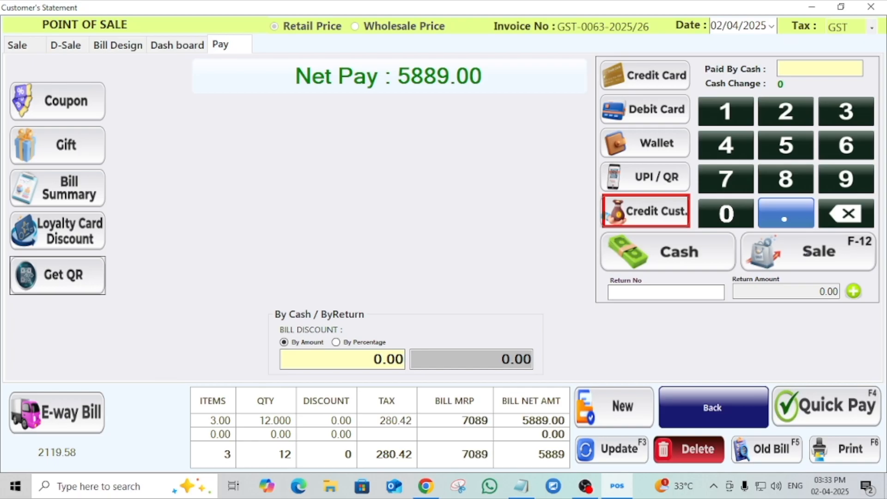
key("Escape")
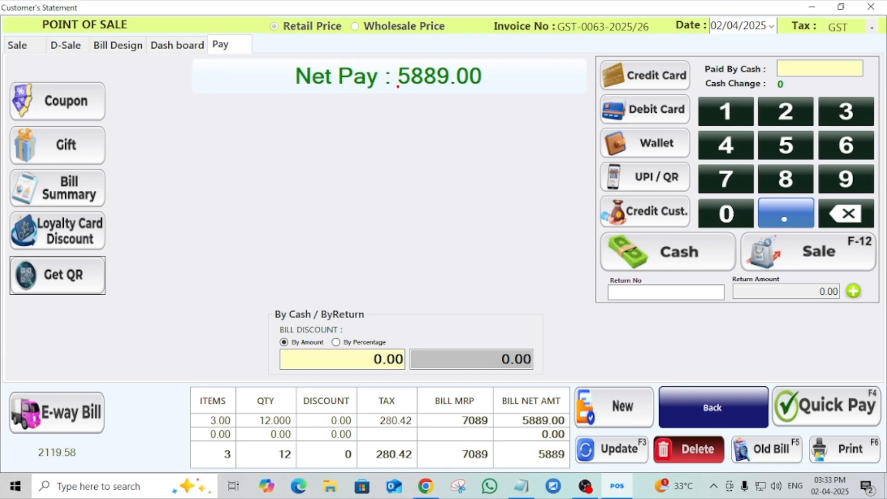
mouse_move(394, 63)
left_mouse_down()
mouse_move(494, 83)
mouse_move(494, 94)
left_mouse_up()
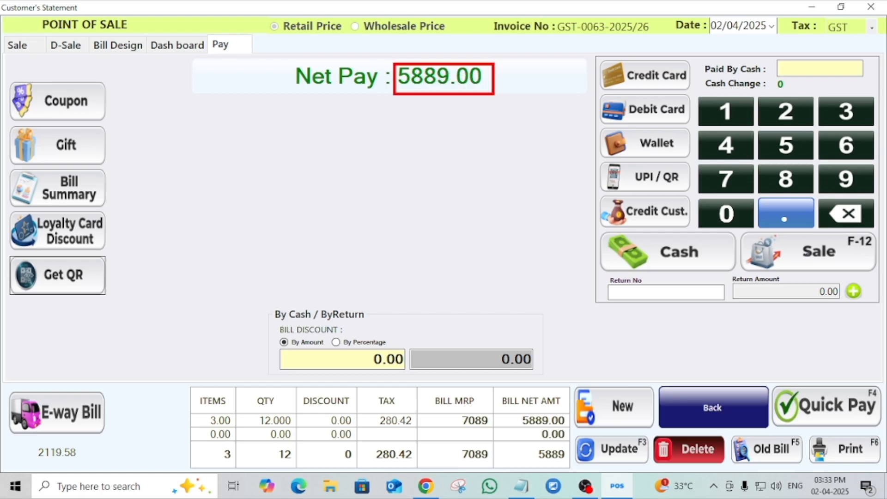
left_click_drag(495, 94, 496, 96)
key("Escape")
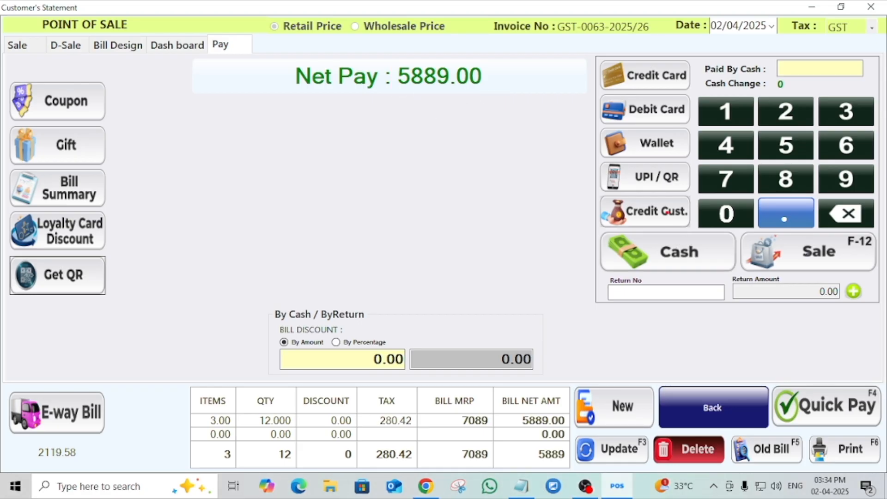
left_click_drag(599, 198, 690, 229)
key("Escape")
left_click(638, 217)
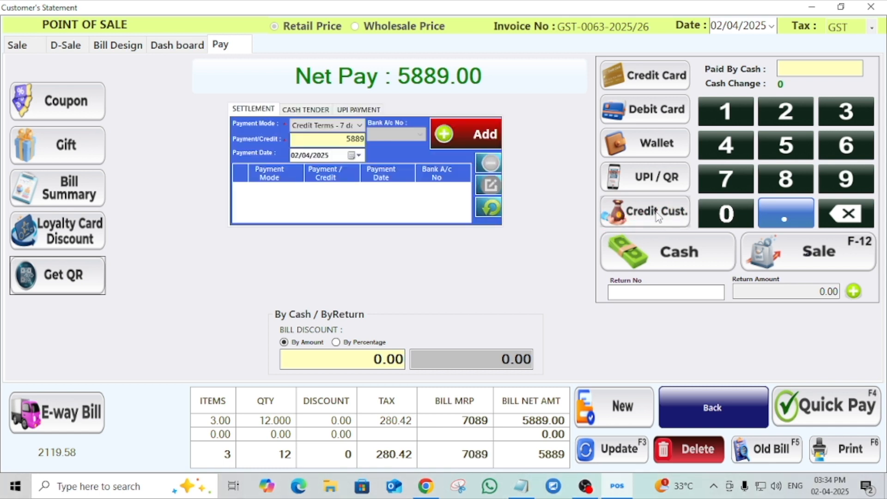
Step: Add a settlement entry for the full bill amount of 5889 with the payment mode Credit Terms - 7 days
key("ctrl+2")
left_click_drag(199, 94, 536, 251)
key("Escape")
left_click(349, 125)
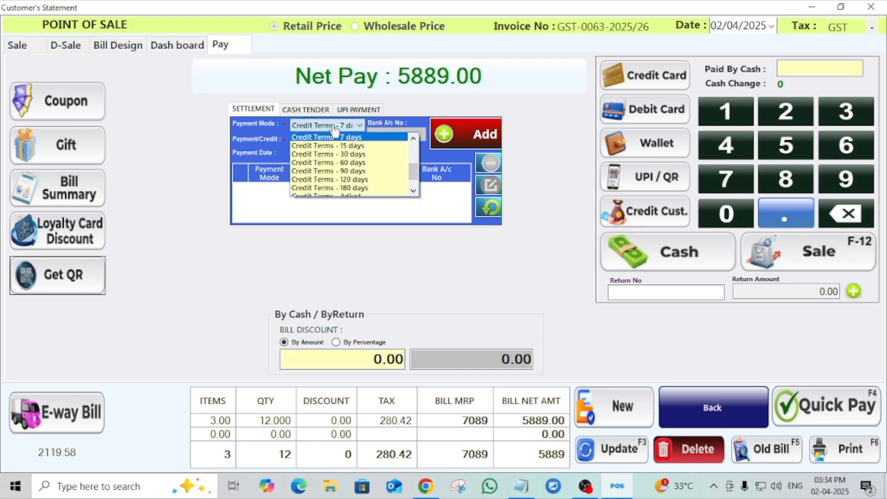
left_click(346, 137)
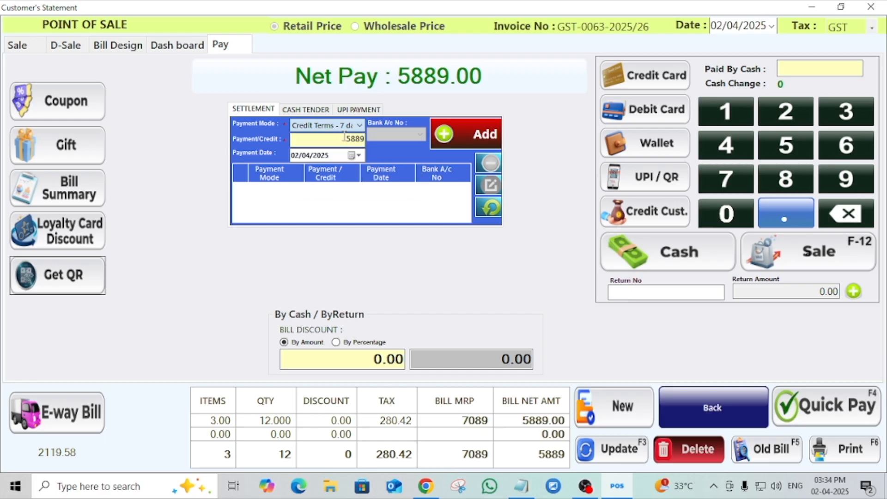
left_click(468, 133)
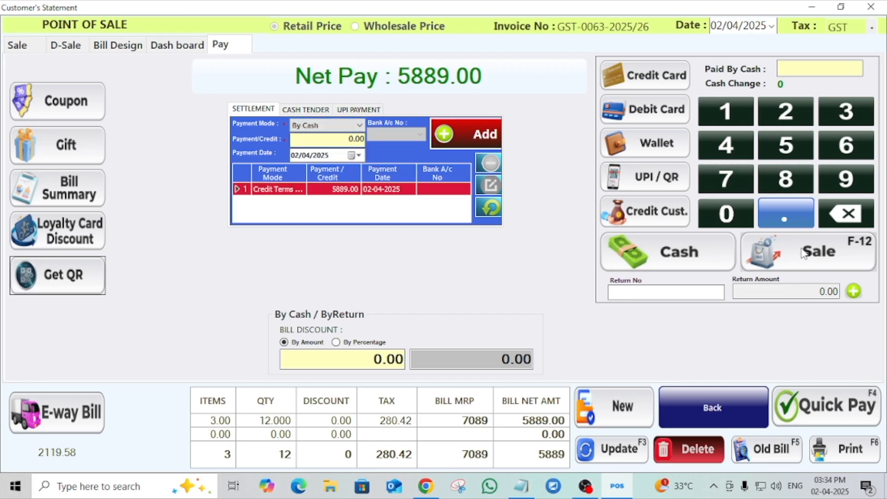
Step: Complete the credit sale, dismiss the SMS message, and close the bill's print preview and the point of sale
left_click(776, 260)
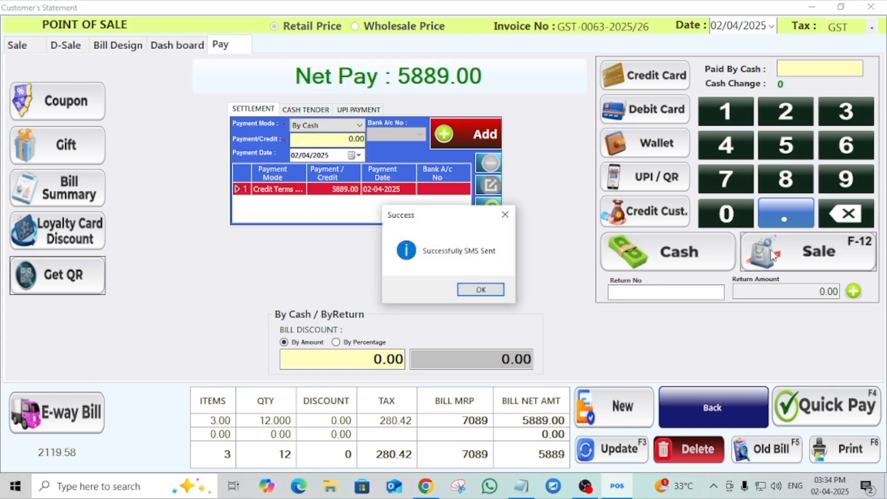
left_click(472, 289)
left_click(452, 290)
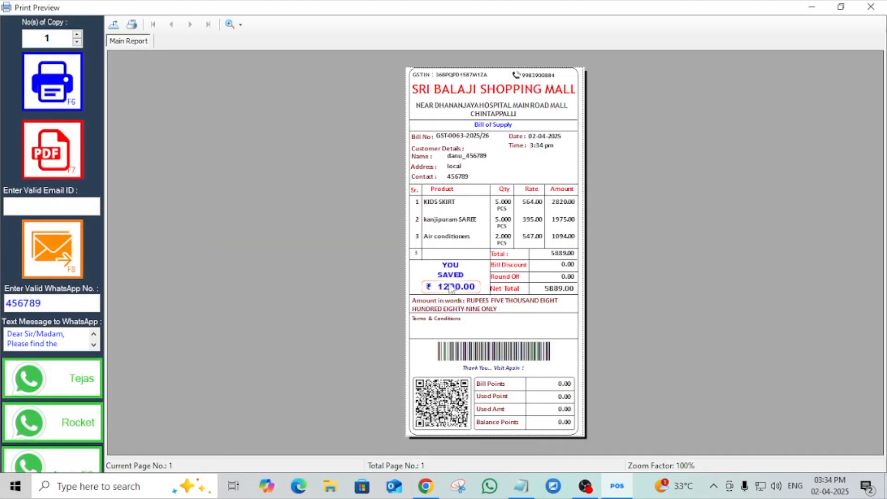
left_click(871, 6)
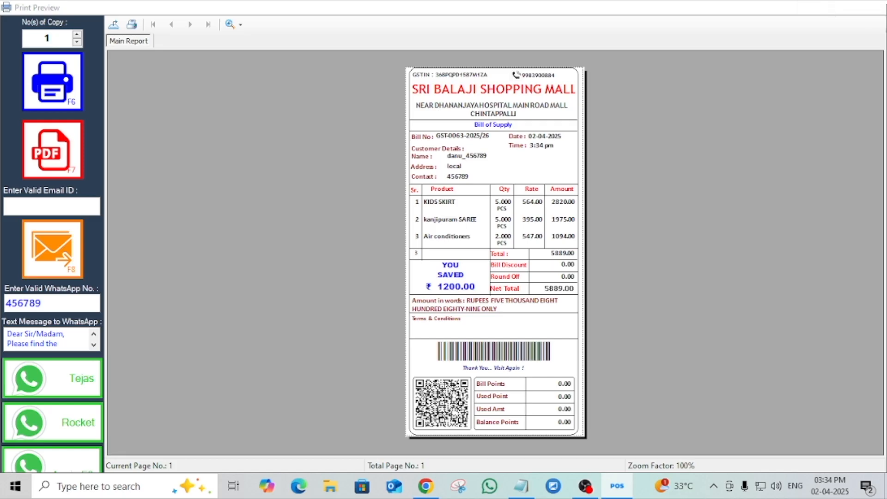
left_click(871, 6)
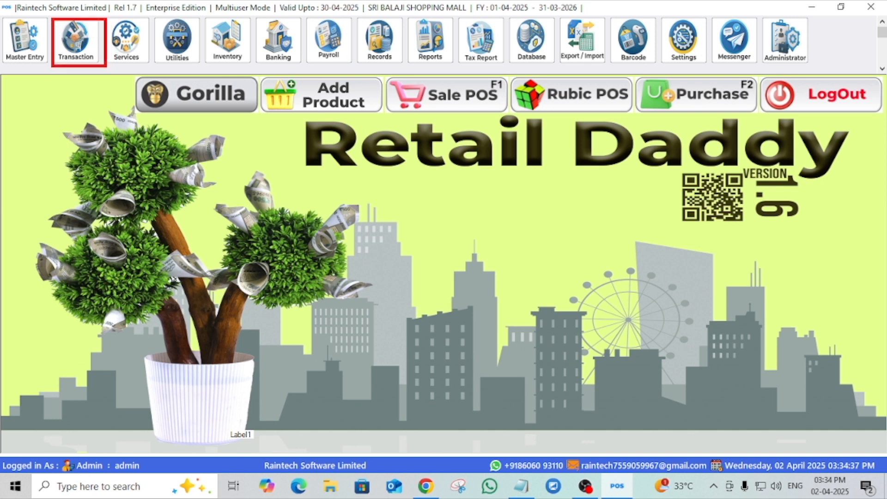
Step: Open a new customer receipt entry from the transactions and load the credit customer by searching for the customer's name
left_click(59, 49)
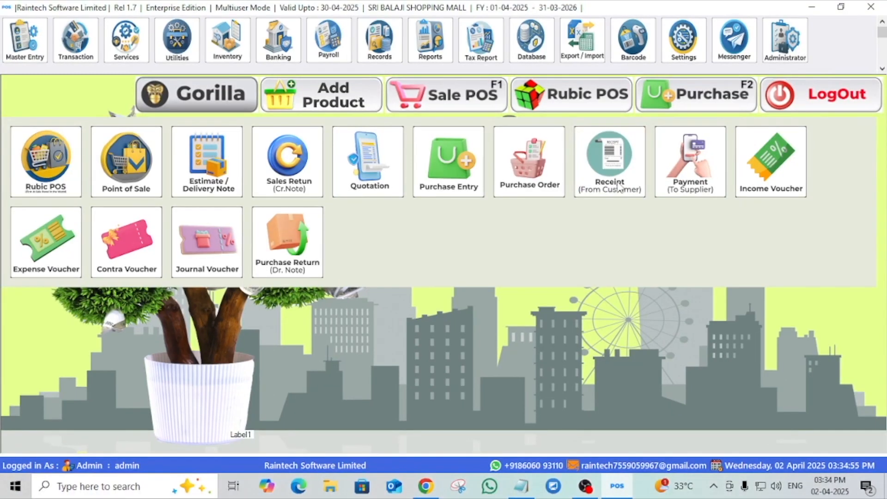
left_click(649, 183)
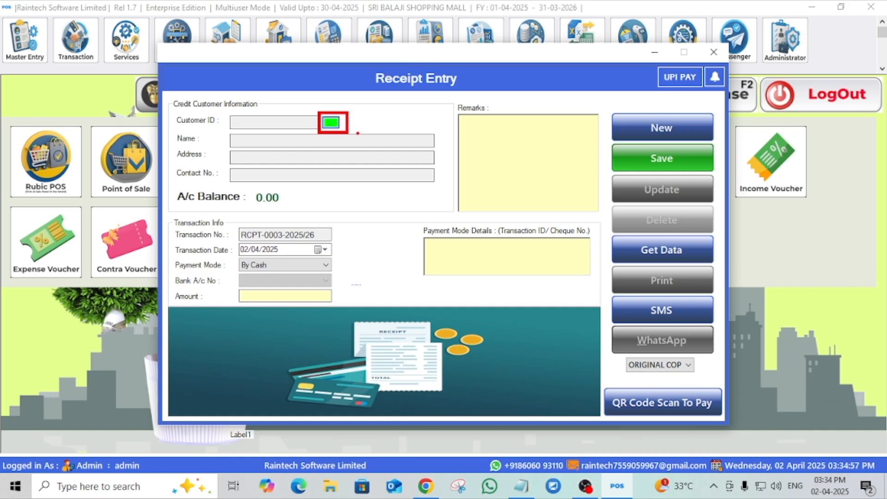
left_click(331, 122)
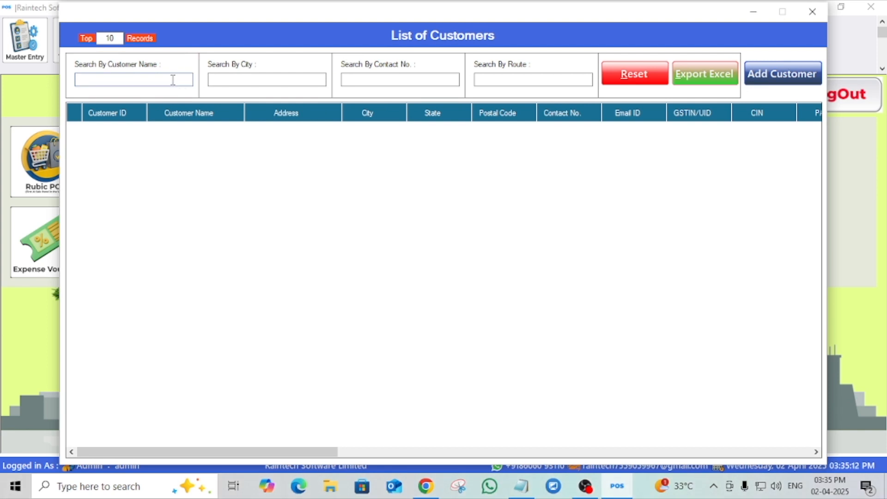
type("danu")
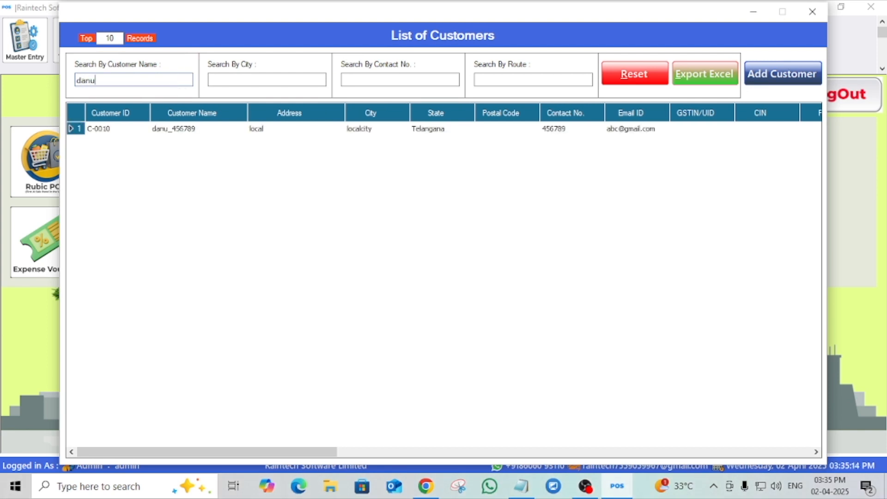
double_click(424, 134)
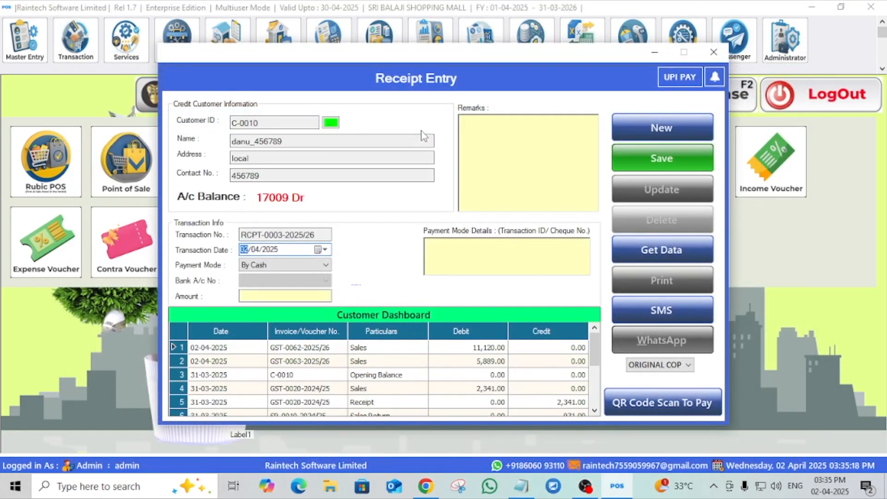
Step: Set the receipt's payment mode to By Cash and its amount to 5888, and save the receipt
scroll(458, 388, "down", 2)
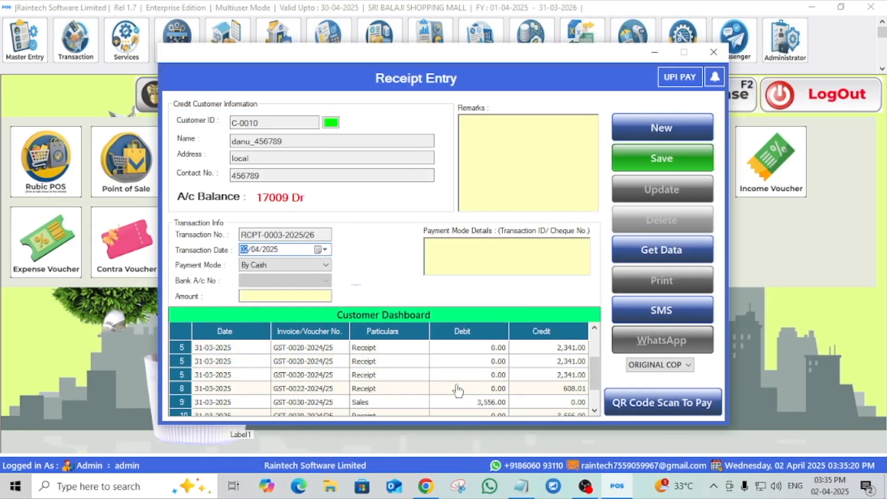
scroll(457, 391, "up", 2)
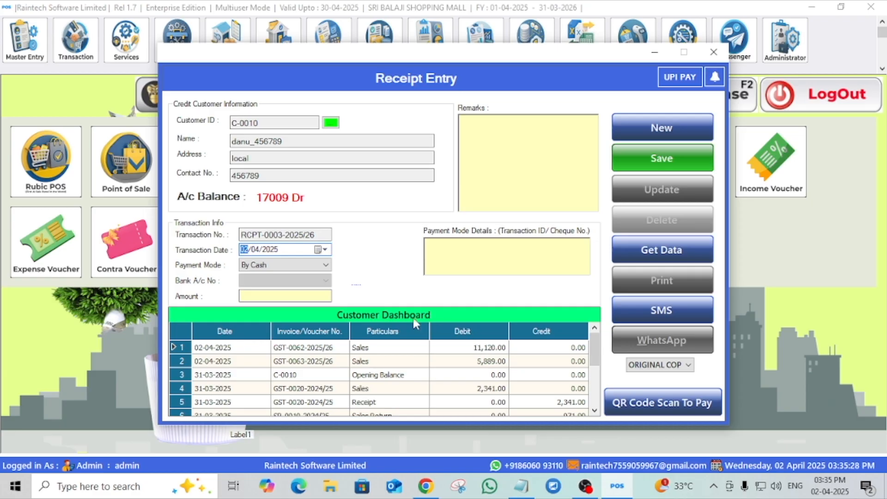
left_click(326, 266)
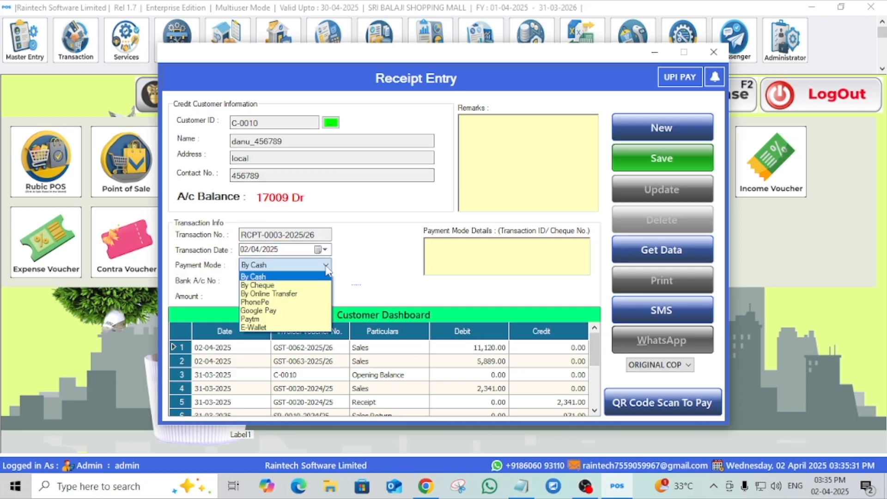
left_click(276, 277)
left_click(283, 297)
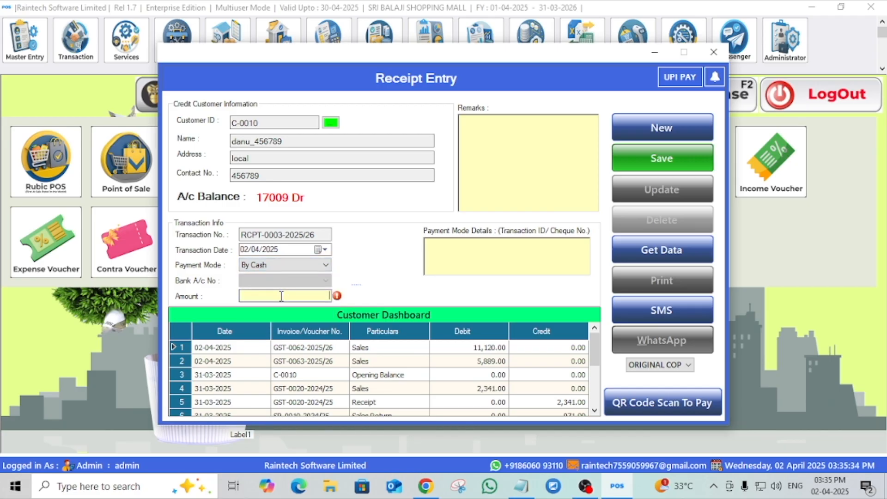
type("5888")
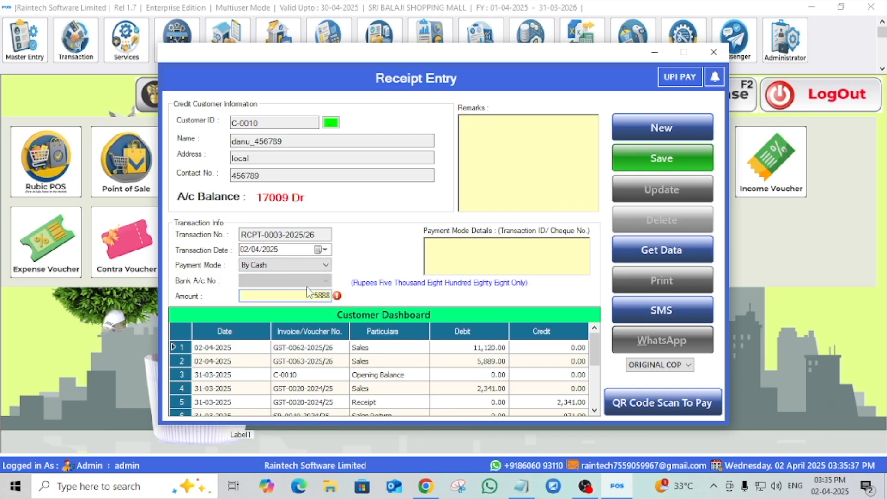
left_click(499, 163)
left_click(653, 166)
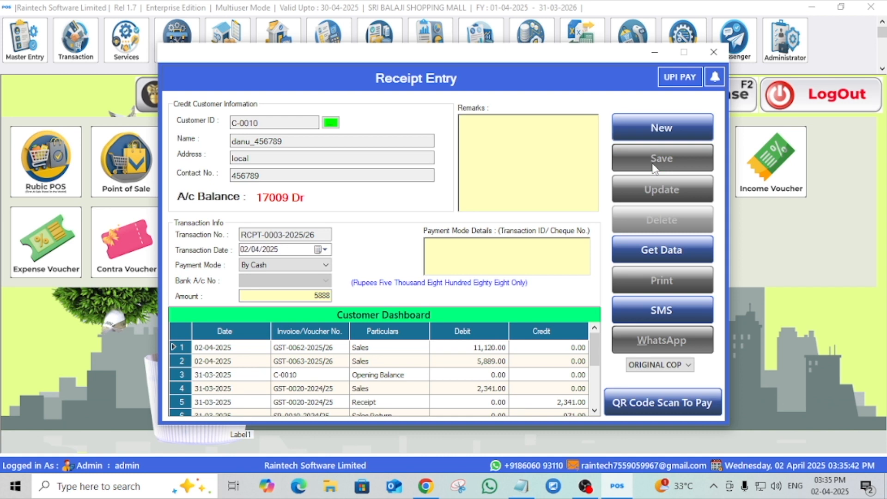